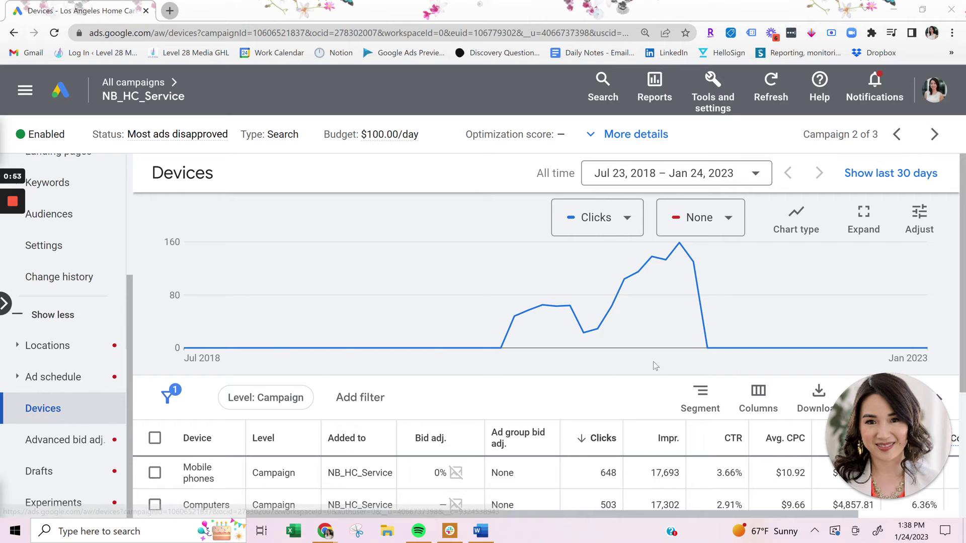
scroll(660, 361, "down", 3)
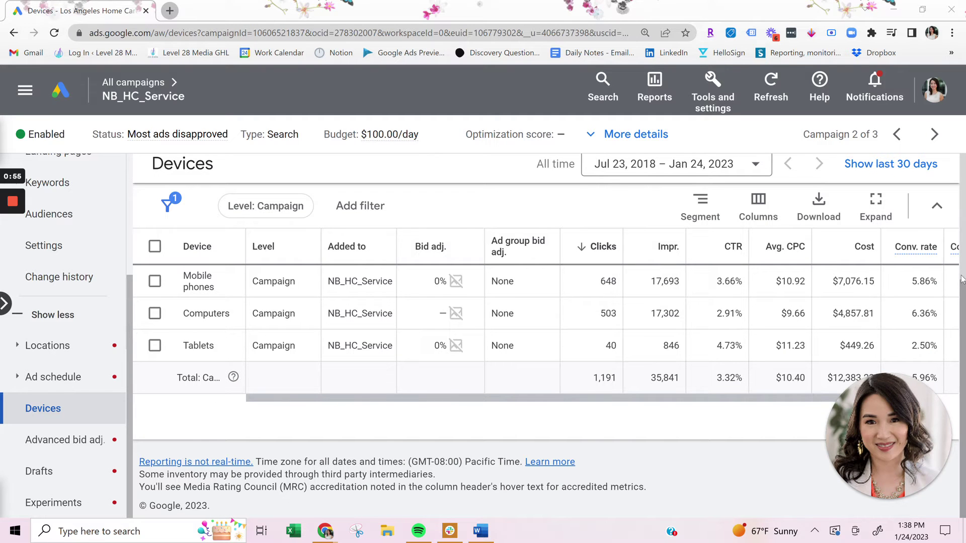
left_click_drag(962, 282, 962, 264)
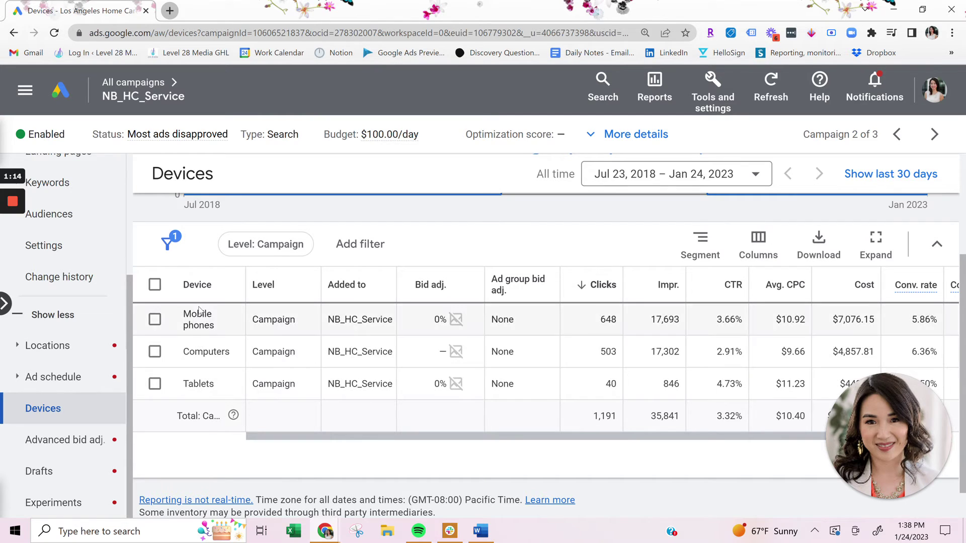
mouse_move(198, 345)
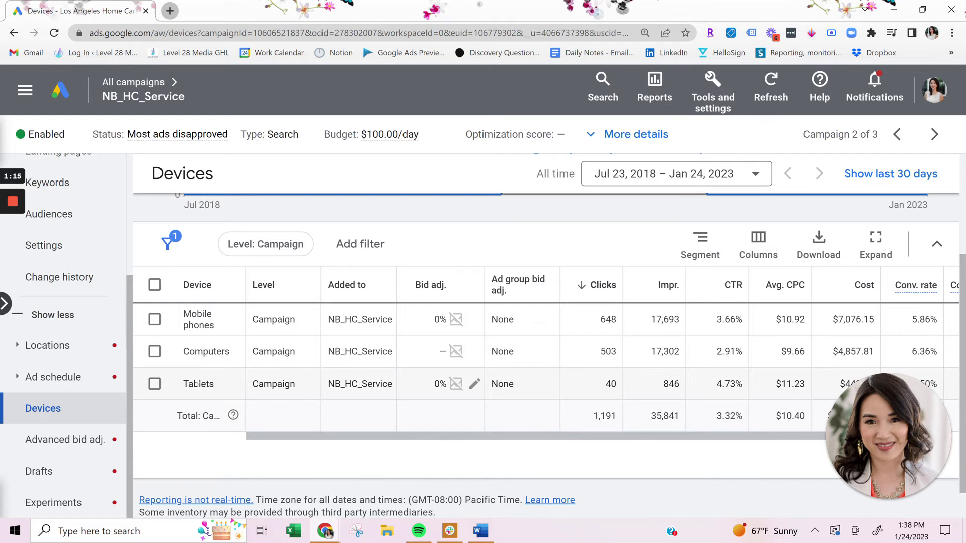
left_click_drag(932, 414, 85, 417)
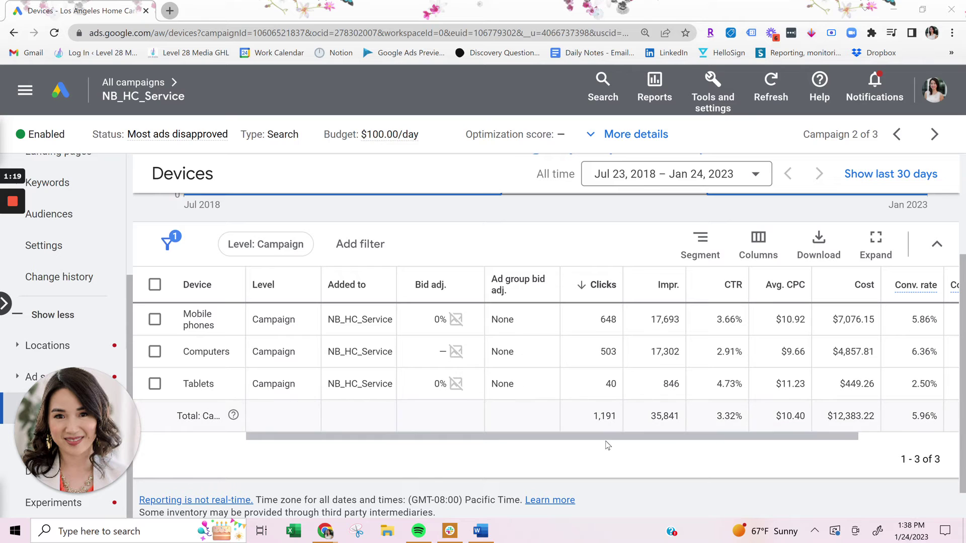
left_click_drag(609, 440, 711, 439)
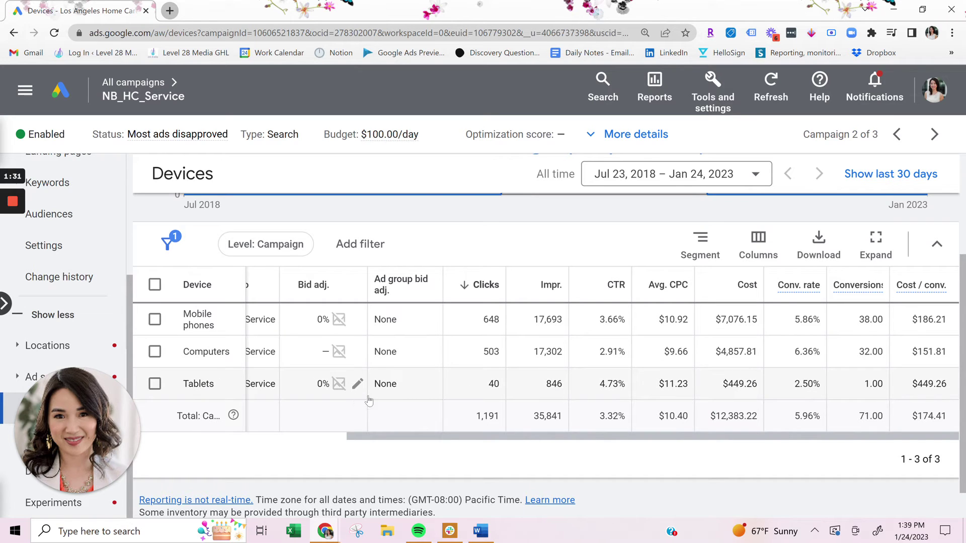
mouse_move(358, 385)
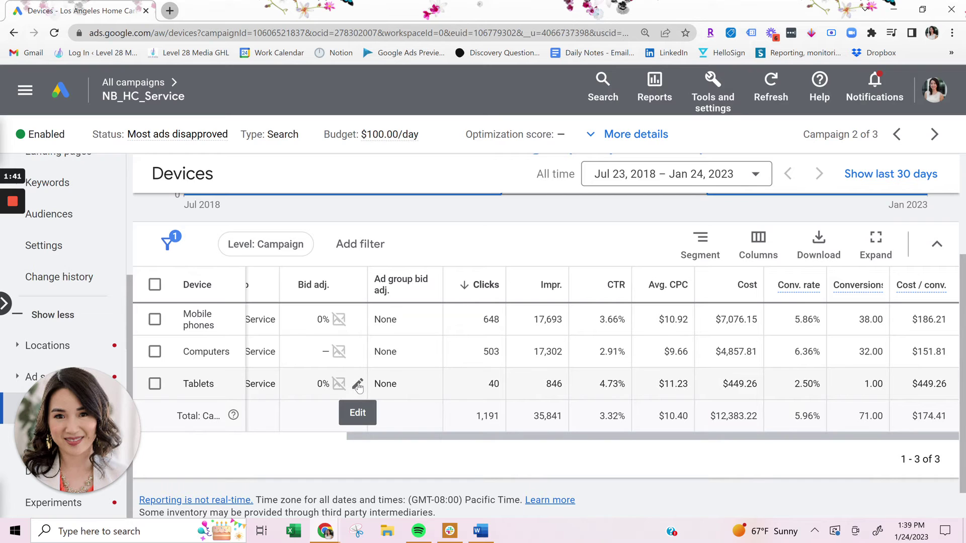
Change the Tablets bid adjustment to a 100% decrease and save it
left_click(357, 386)
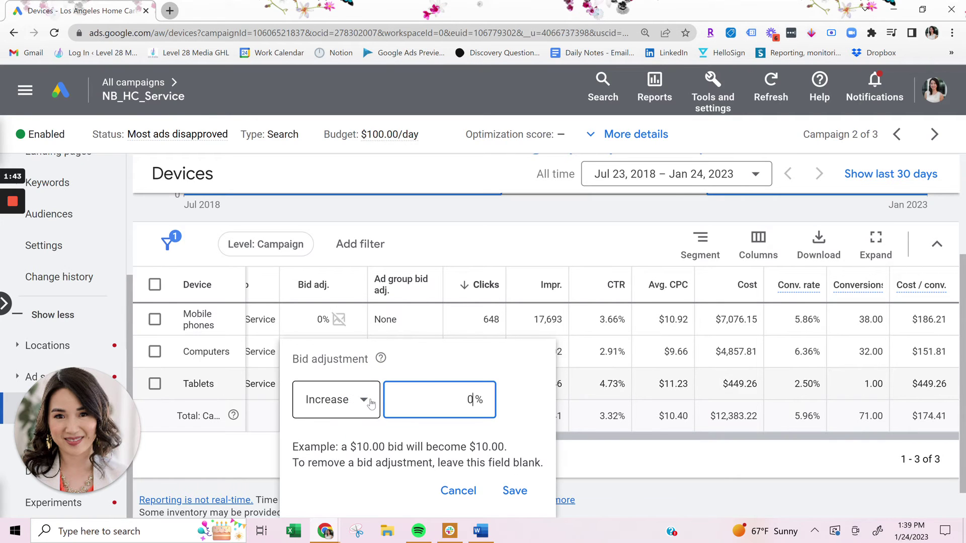
left_click(370, 404)
left_click(346, 448)
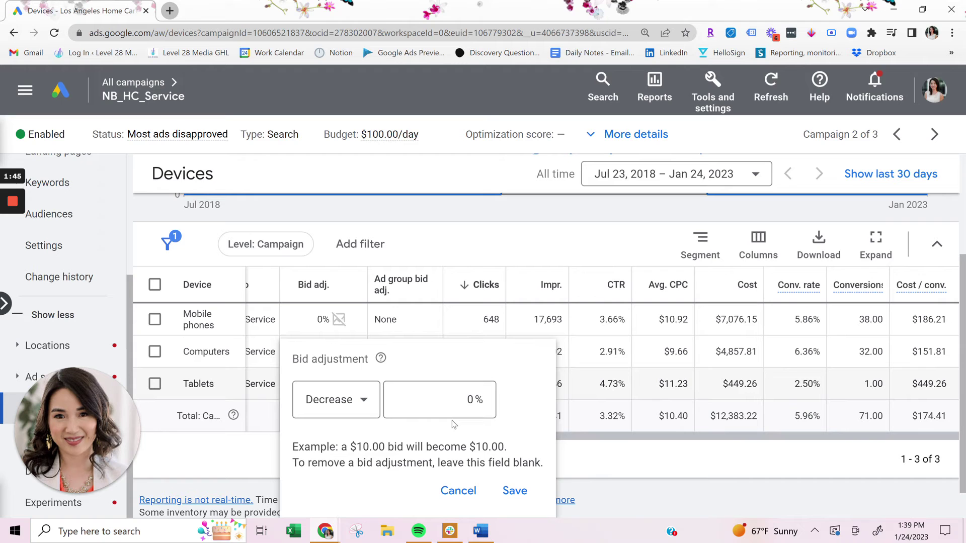
left_click(483, 403)
type("-10")
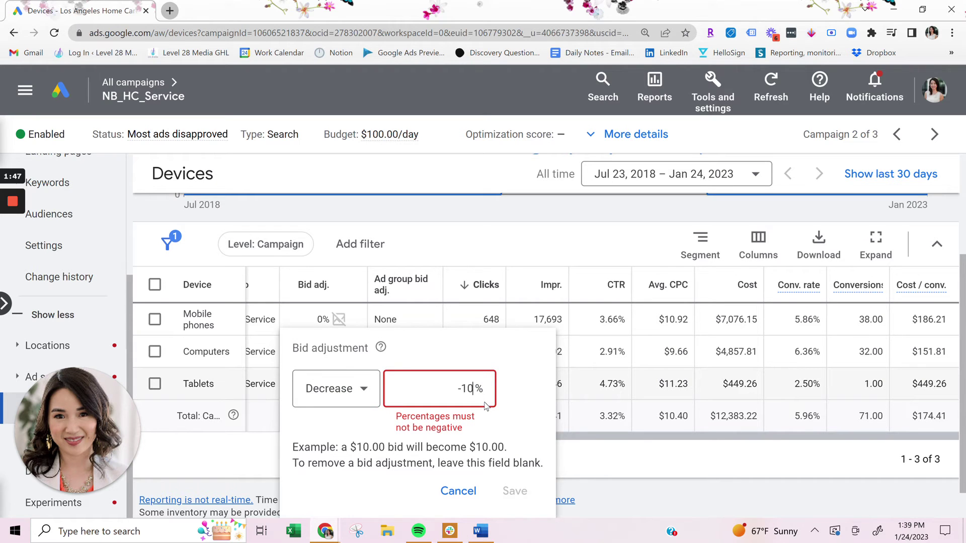
type("0")
key("BackSpace")
key("BackSpace")
key("BackSpace")
key("BackSpace")
type("100")
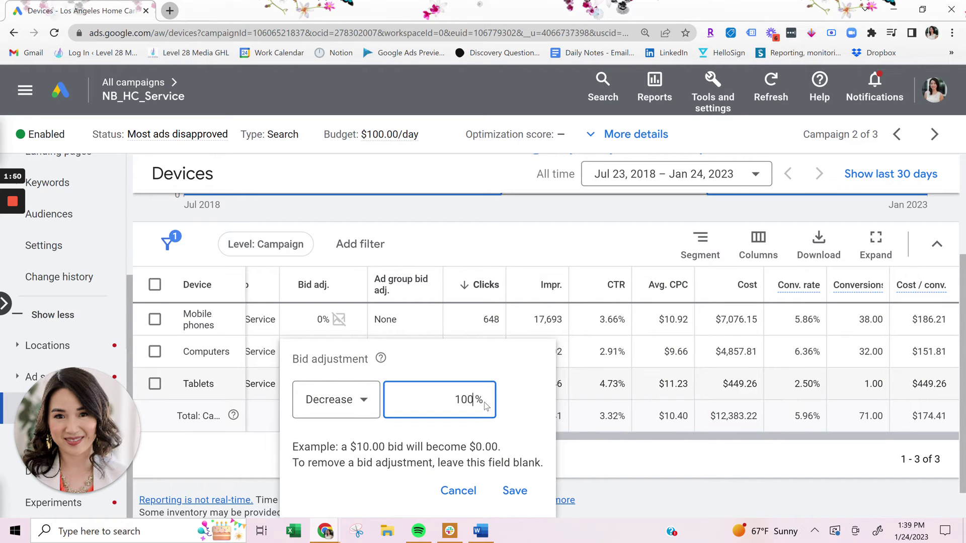
left_click(514, 490)
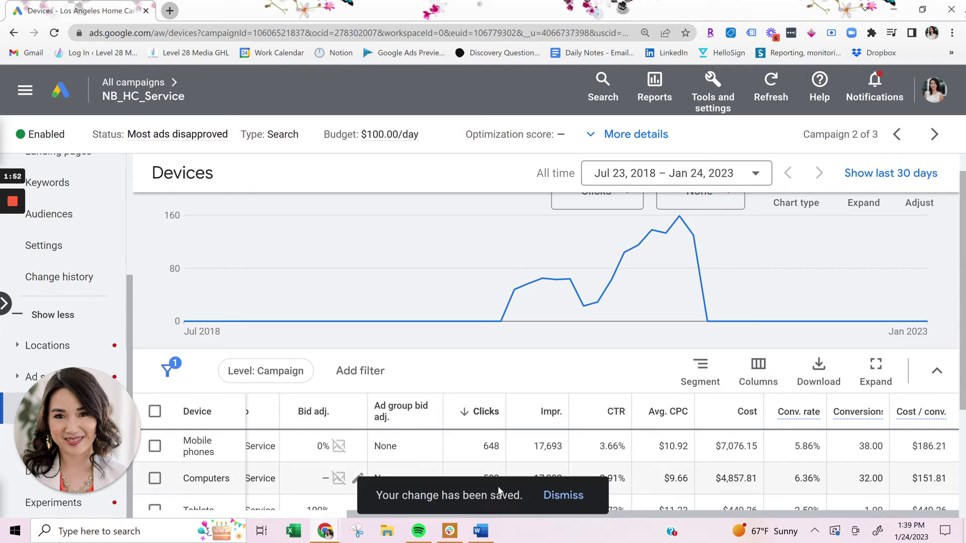
scroll(405, 428, "down", 2)
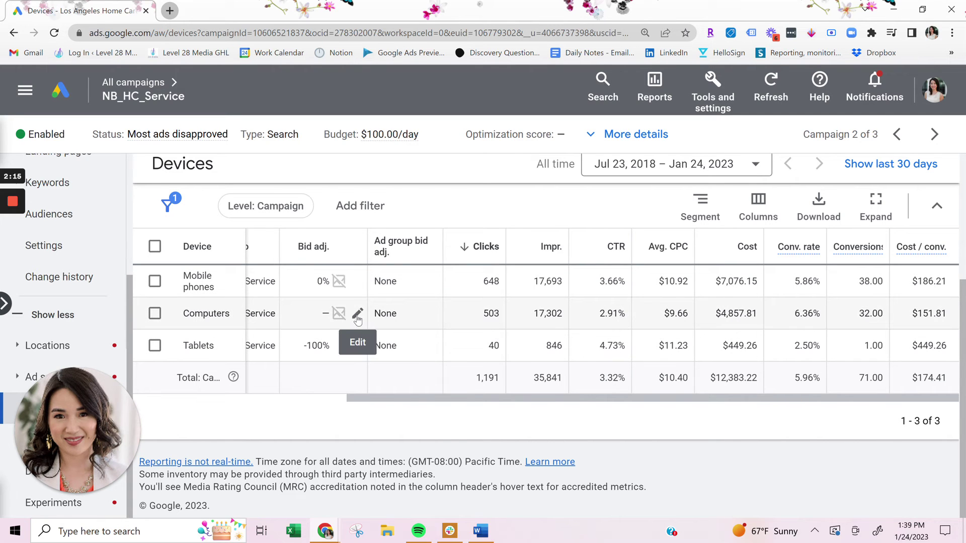
Save a 5% increase as the Computers bid adjustment
left_click(357, 314)
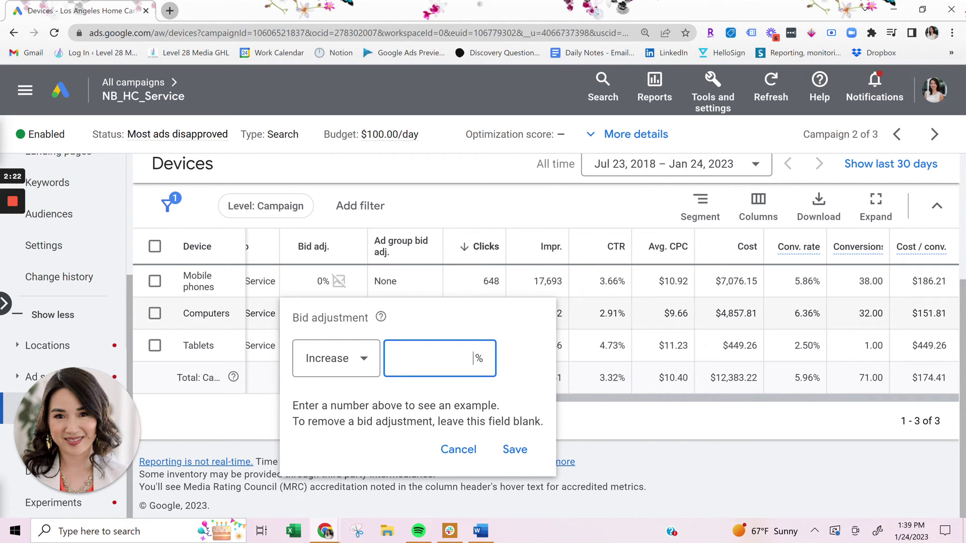
type("5")
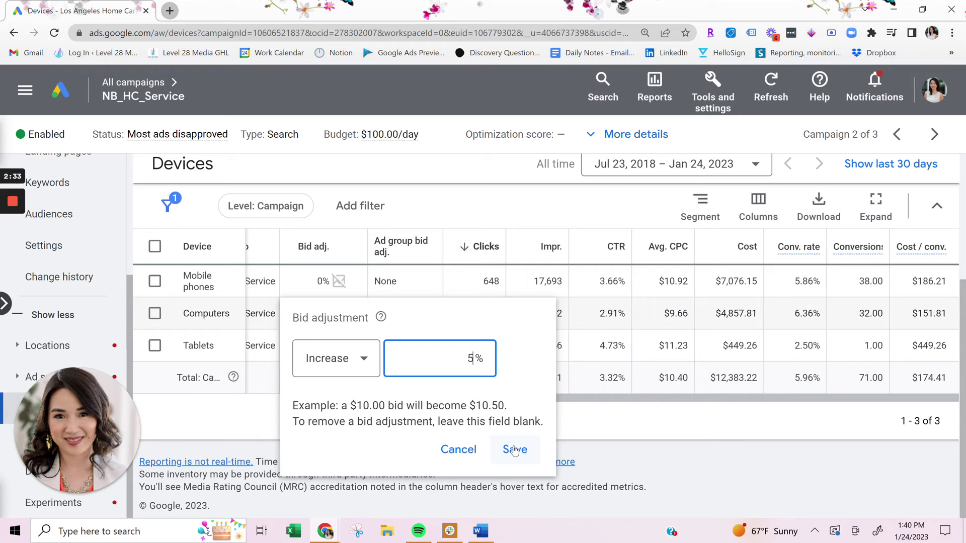
left_click(515, 451)
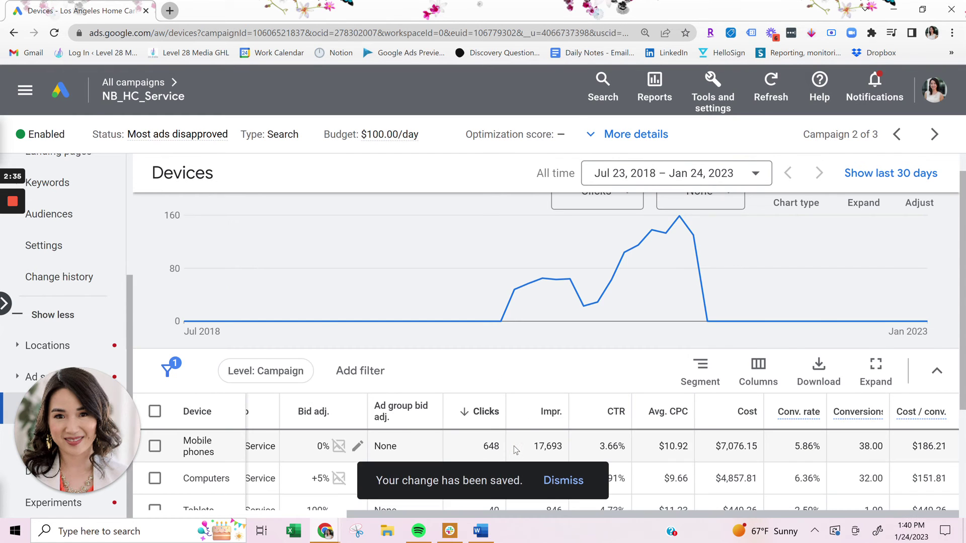
scroll(514, 446, "down", 3)
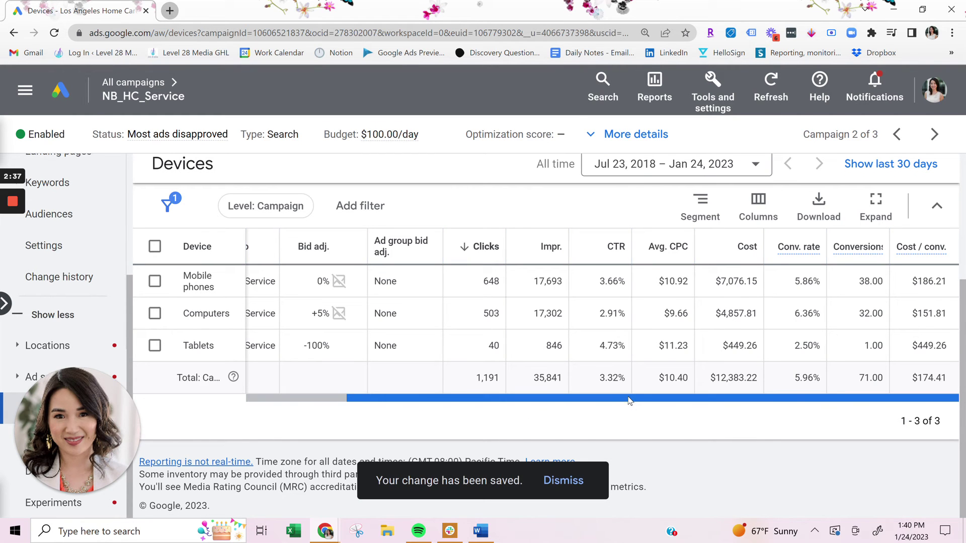
left_click_drag(629, 401, 773, 398)
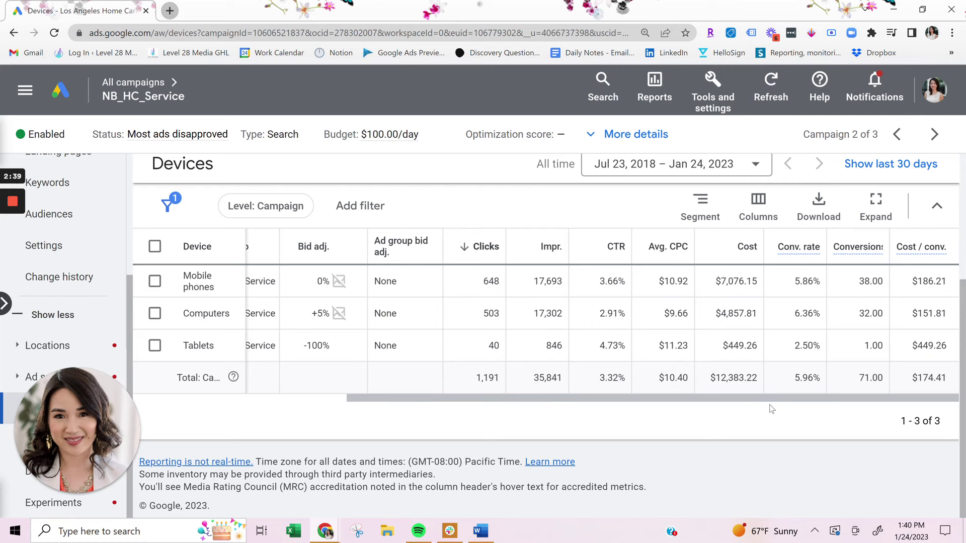